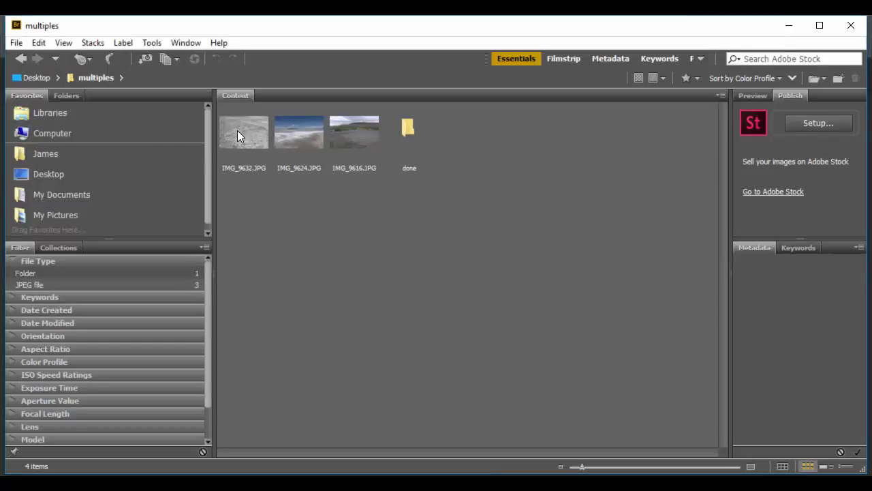
# - Select all three photos (IMG_9632, IMG_9624, IMG_9616) in Bridge
pyautogui.click(238, 130)
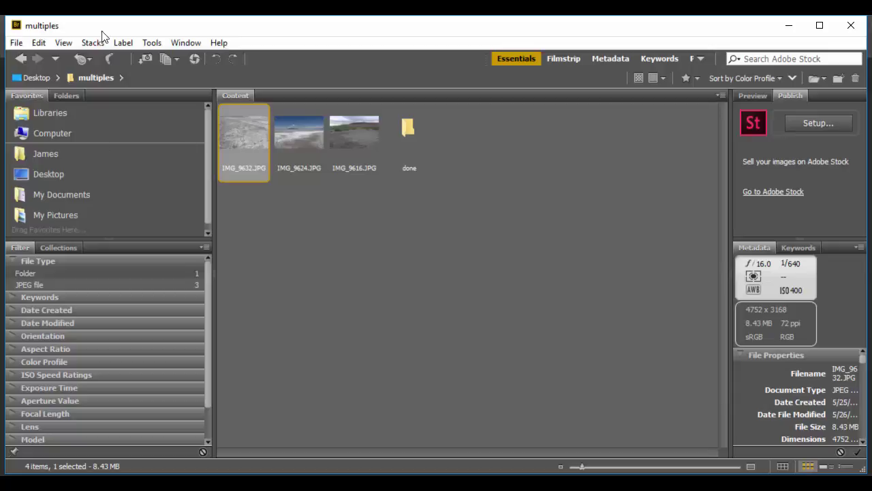
pyautogui.keyDown('shift'); pyautogui.click(371, 141); pyautogui.keyUp('shift')
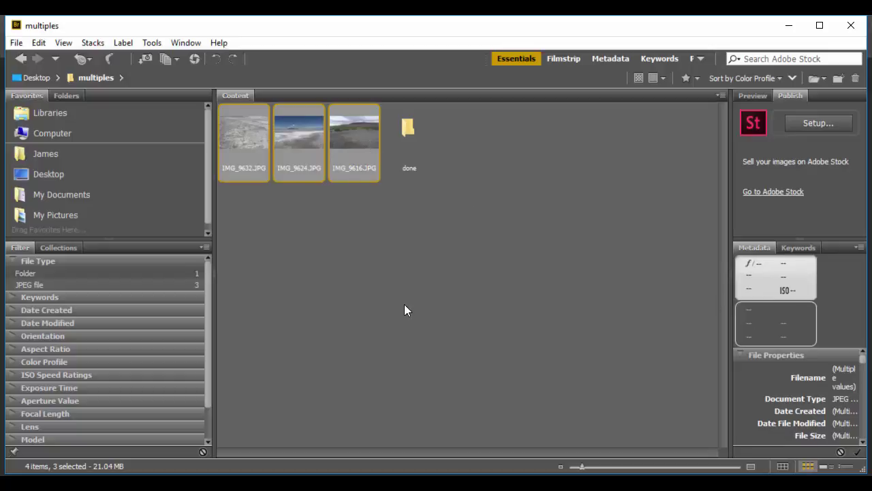
pyautogui.click(373, 150)
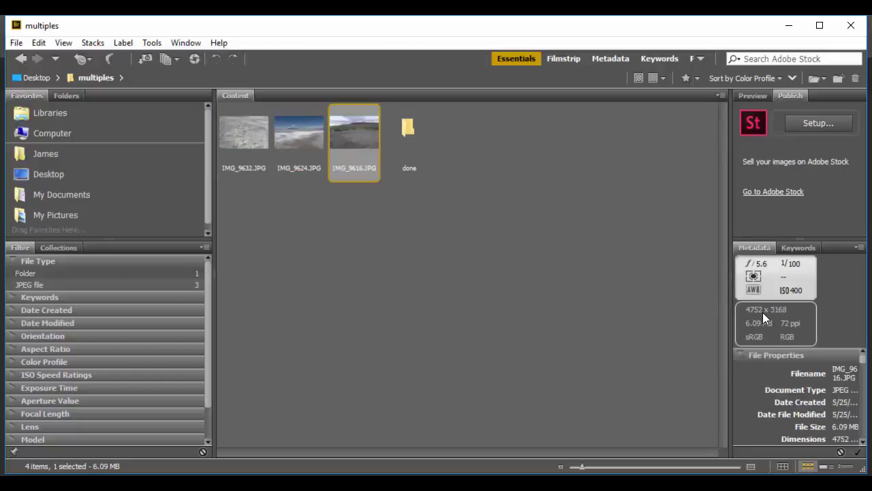
pyautogui.click(293, 137)
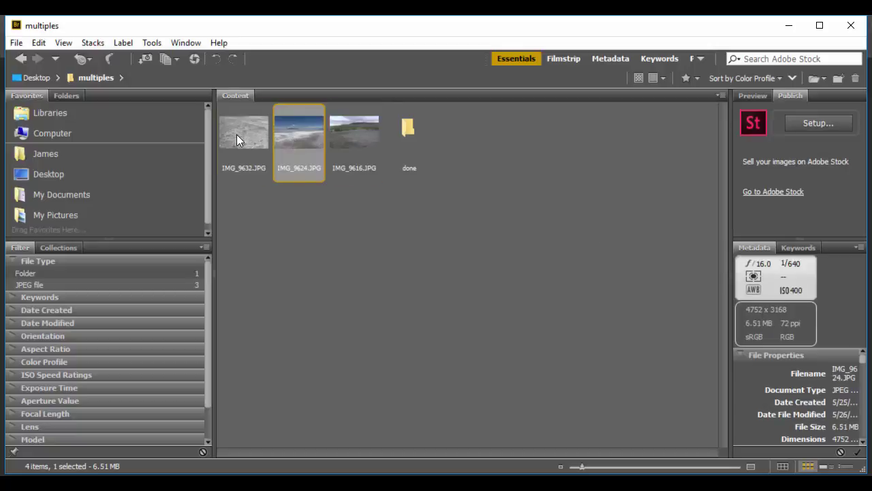
pyautogui.click(237, 134)
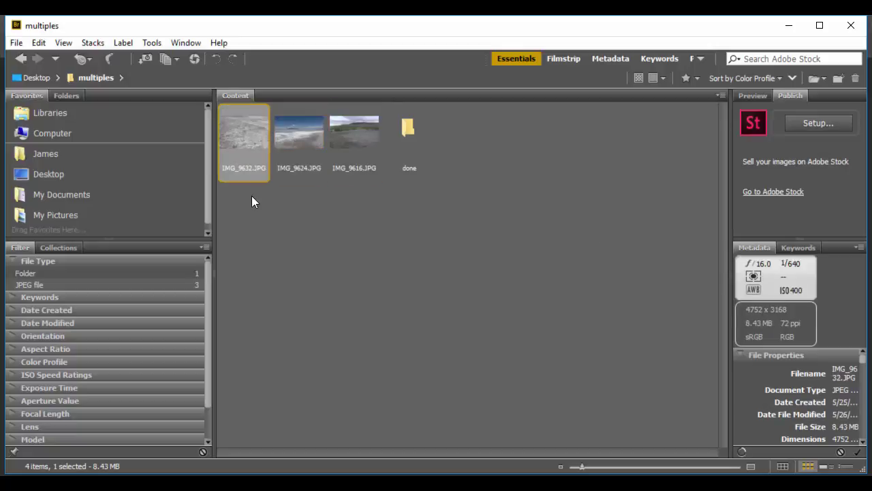
pyautogui.keyDown('shift'); pyautogui.click(355, 133); pyautogui.keyUp('shift')
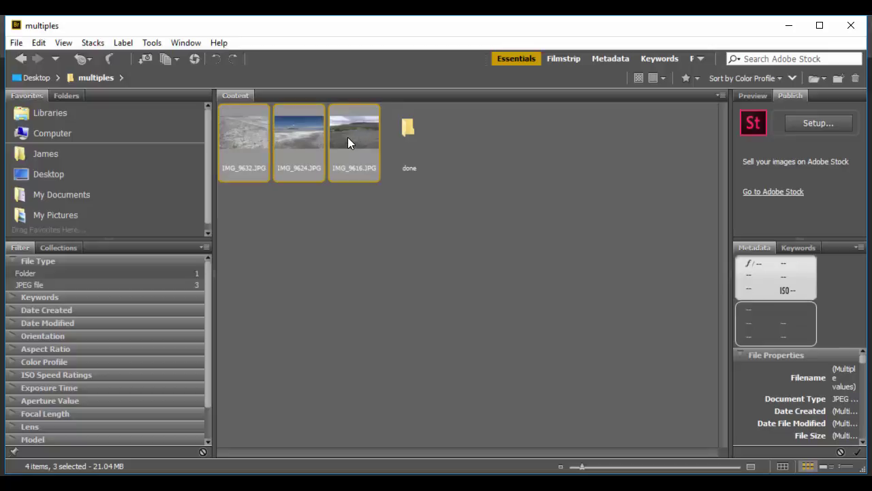
# - Send the selected photos to Photoshop's Batch via Tools > Photoshop > Batch
pyautogui.click(151, 43)
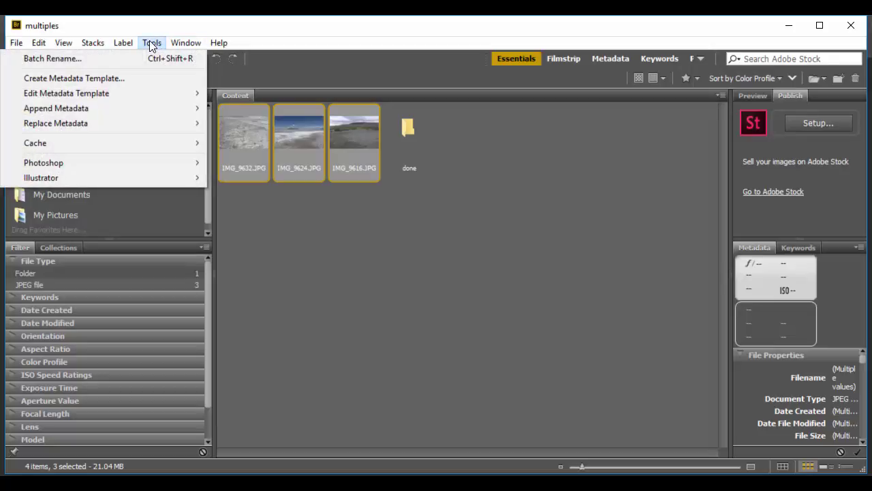
pyautogui.moveTo(140, 159)
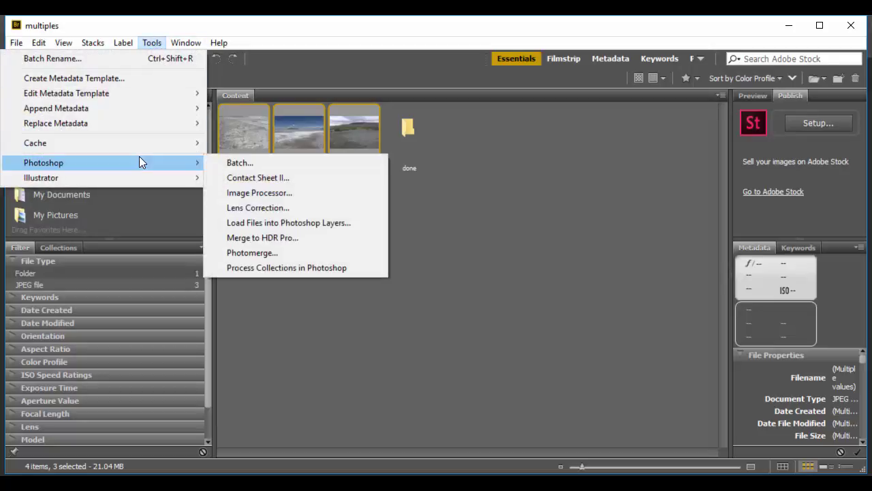
pyautogui.click(228, 165)
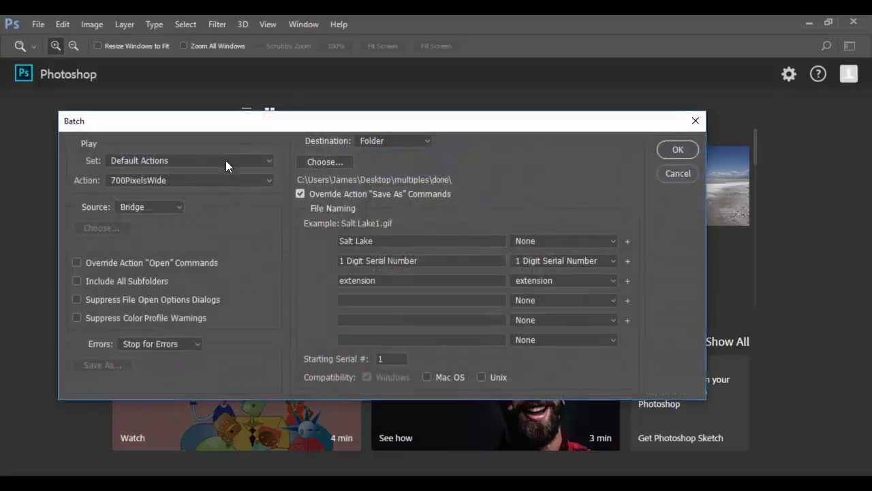
pyautogui.moveTo(189, 127); pyautogui.dragTo(221, 121)
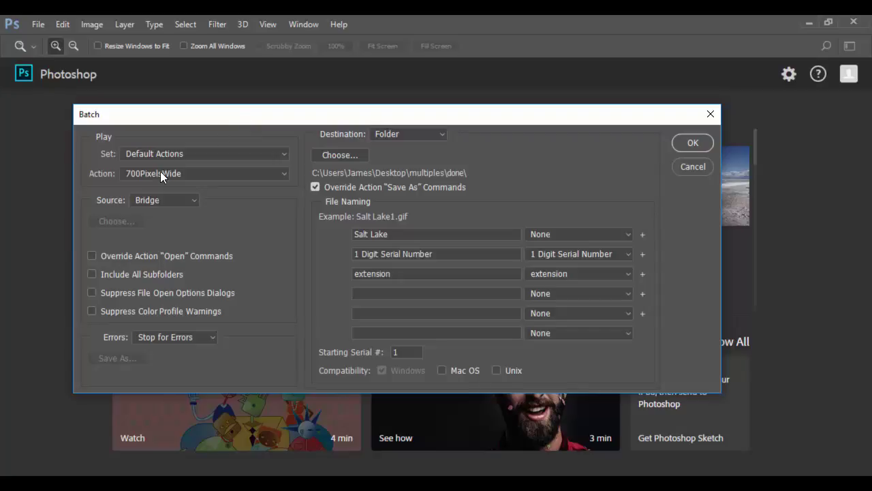
pyautogui.click(184, 157)
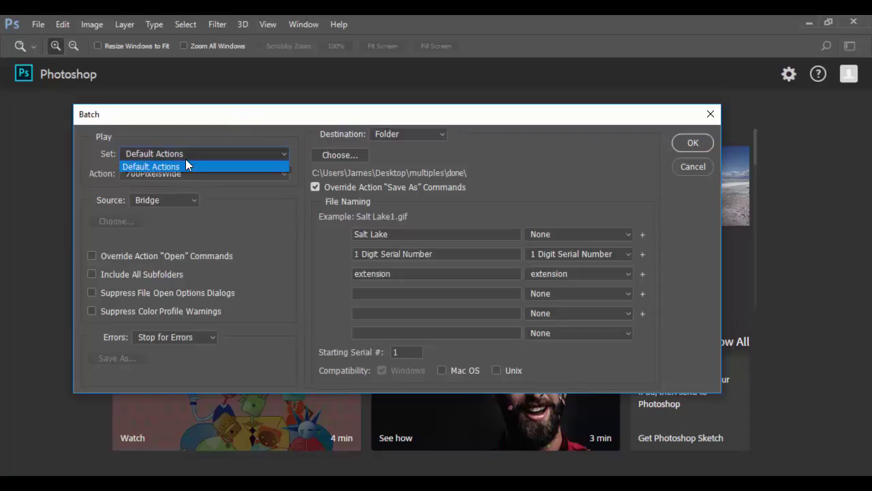
pyautogui.click(186, 166)
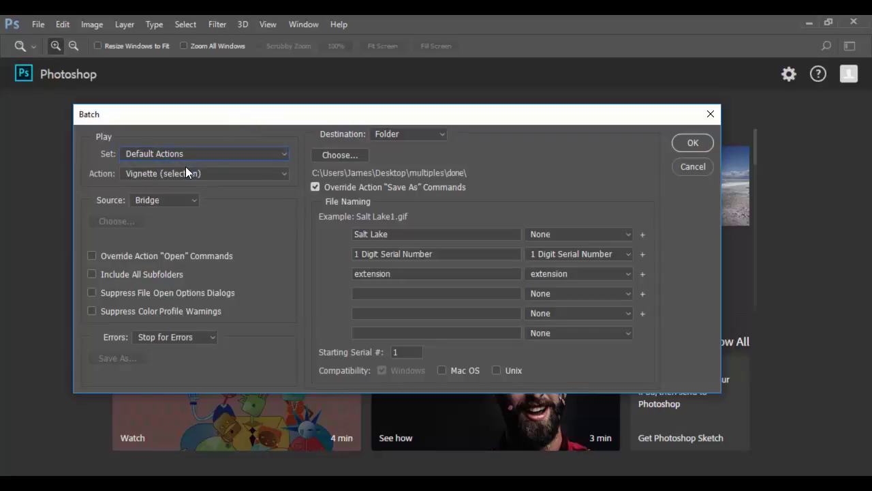
pyautogui.click(258, 173)
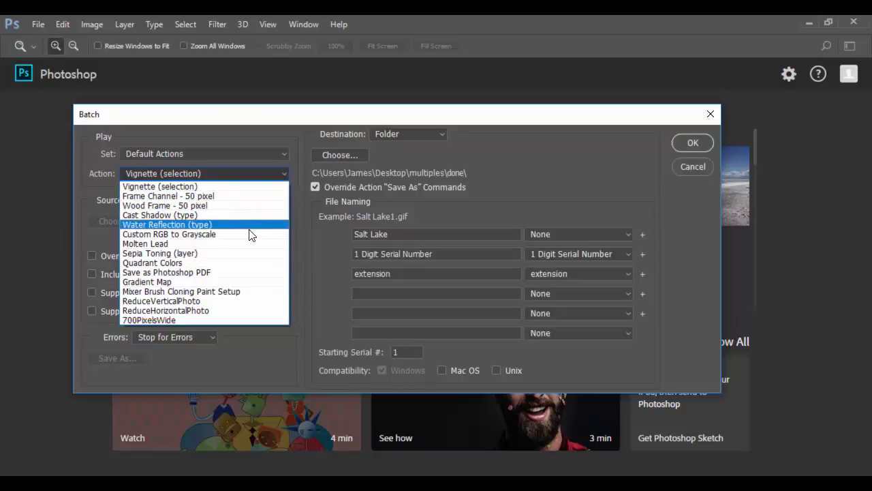
pyautogui.click(154, 321)
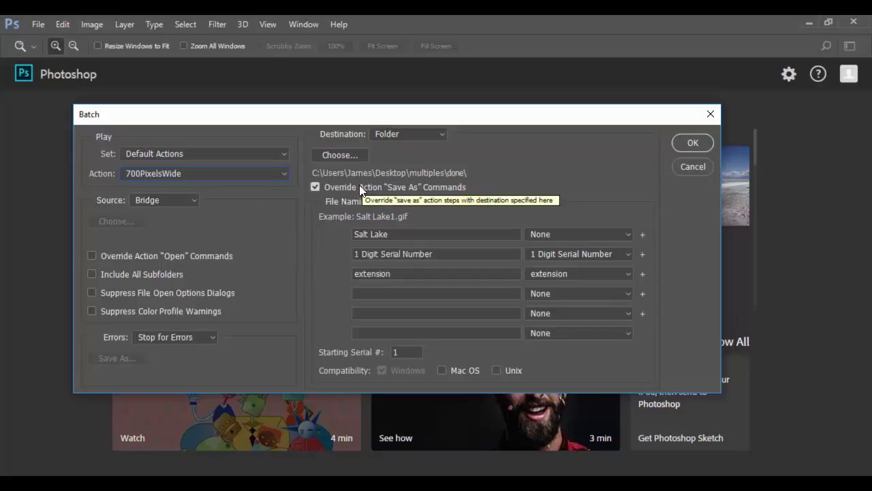
pyautogui.click(345, 149)
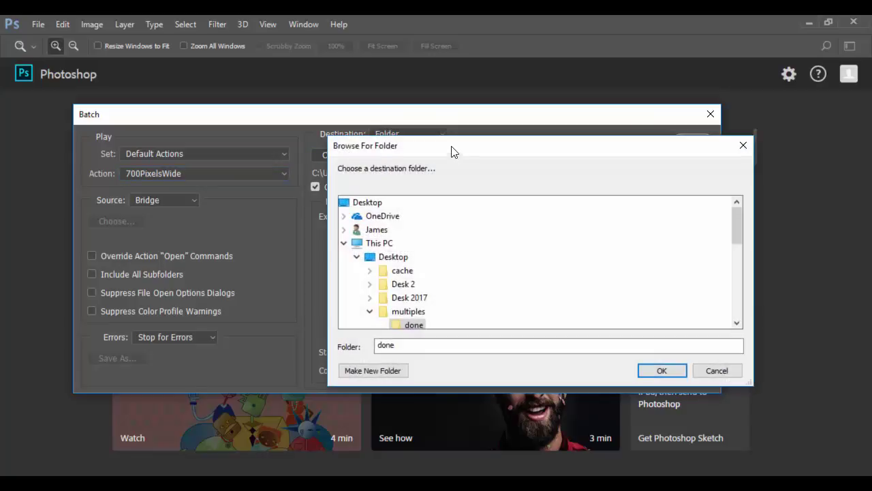
pyautogui.moveTo(452, 150); pyautogui.dragTo(398, 136)
pyautogui.scroll(-1, 369, 287)
pyautogui.scroll(-1, 368, 286)
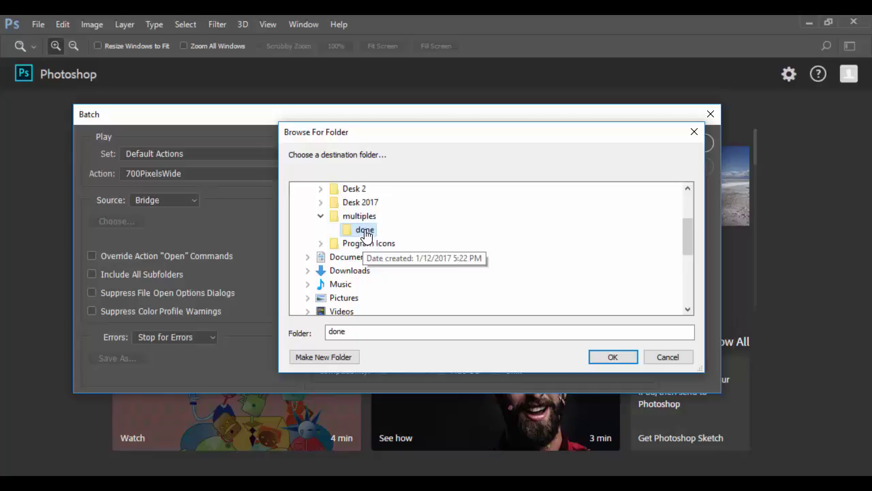
pyautogui.click(609, 357)
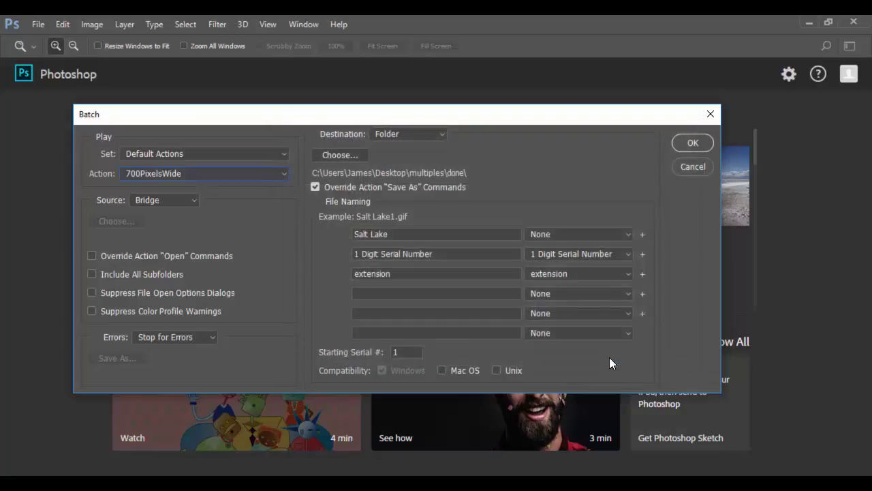
# - Uncheck Override Action "Save As" Commands and dismiss the explanatory message
pyautogui.click(317, 186)
pyautogui.click(315, 186)
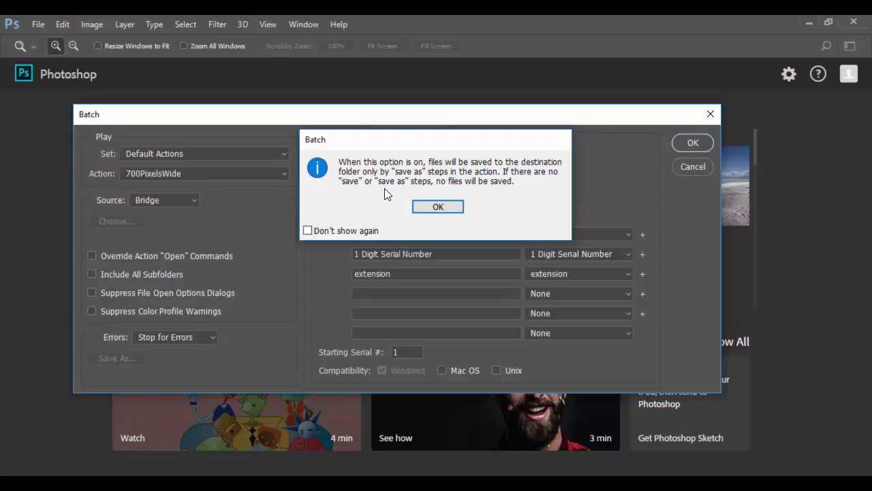
pyautogui.click(443, 206)
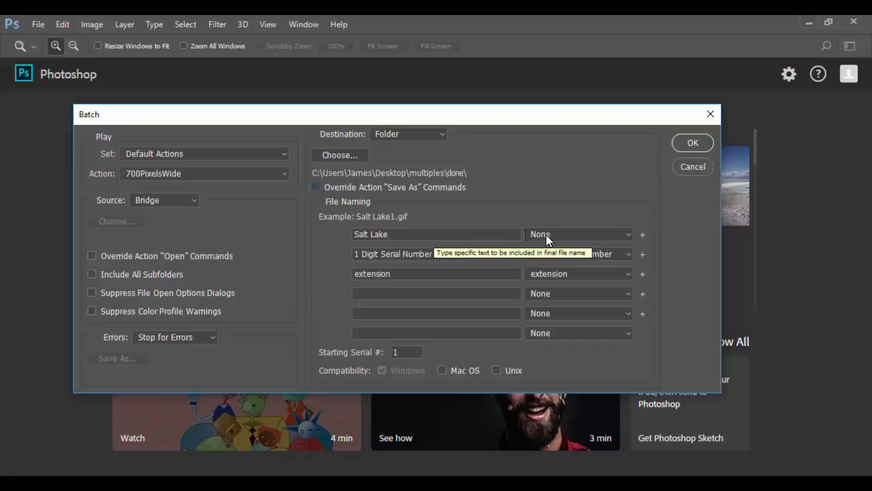
# - Set the first file-naming field to the text 'Salt Lake'
pyautogui.click(601, 233)
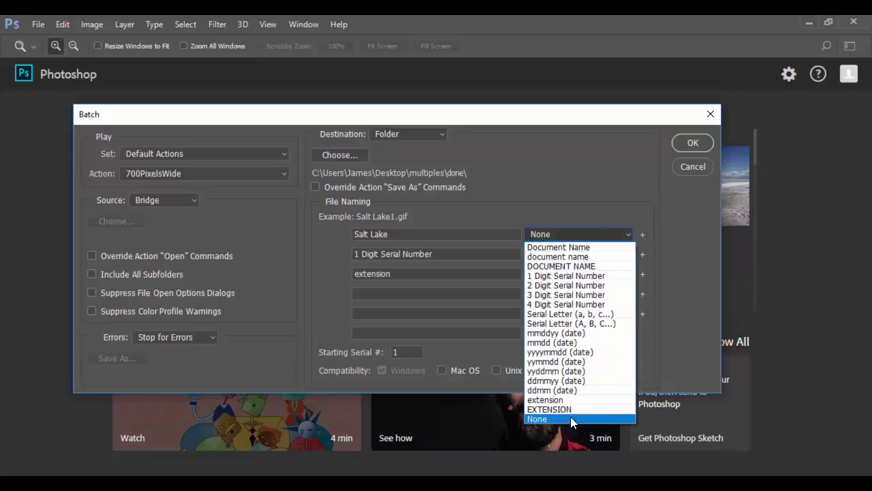
pyautogui.click(562, 418)
pyautogui.click(569, 234)
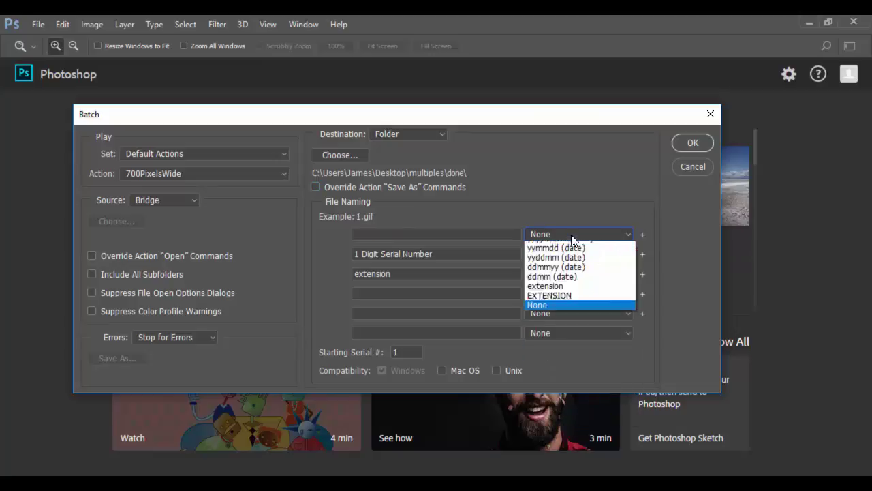
pyautogui.click(564, 245)
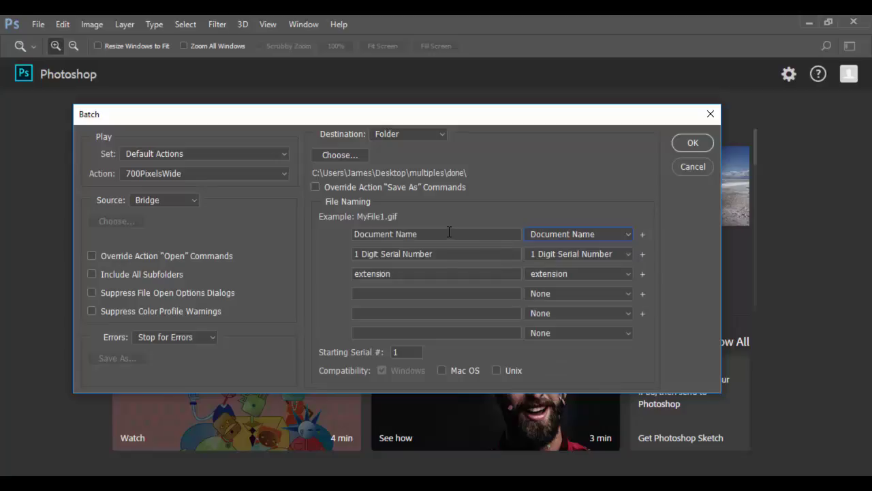
pyautogui.moveTo(450, 232); pyautogui.dragTo(318, 235)
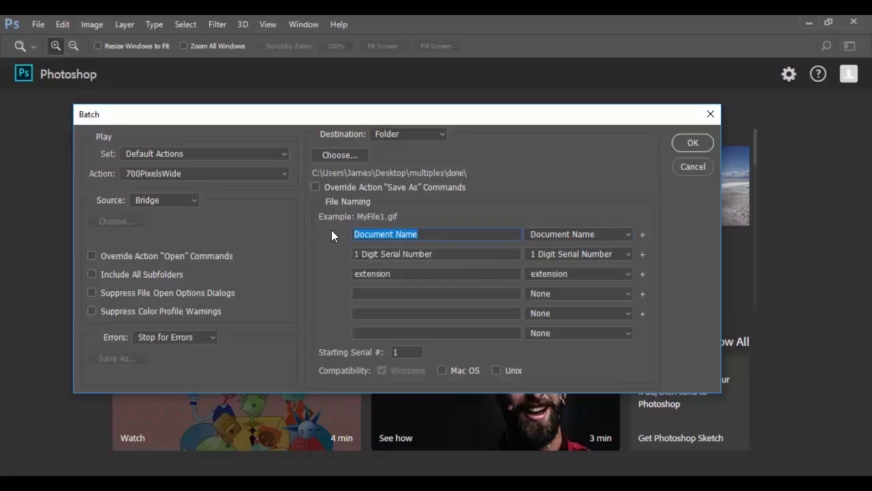
pyautogui.write('Sa')
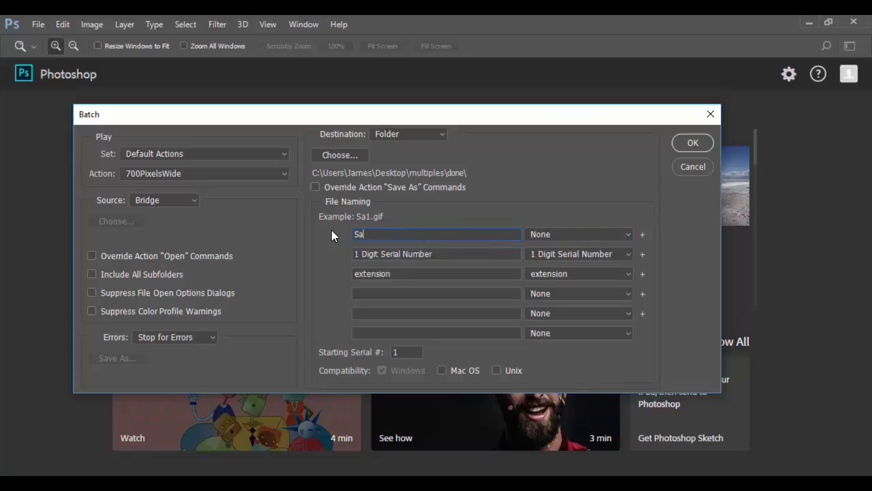
pyautogui.write('lt Lake')
# - Try a 2 Digit Serial Number, then settle on 1 Digit Serial Number
pyautogui.click(545, 255)
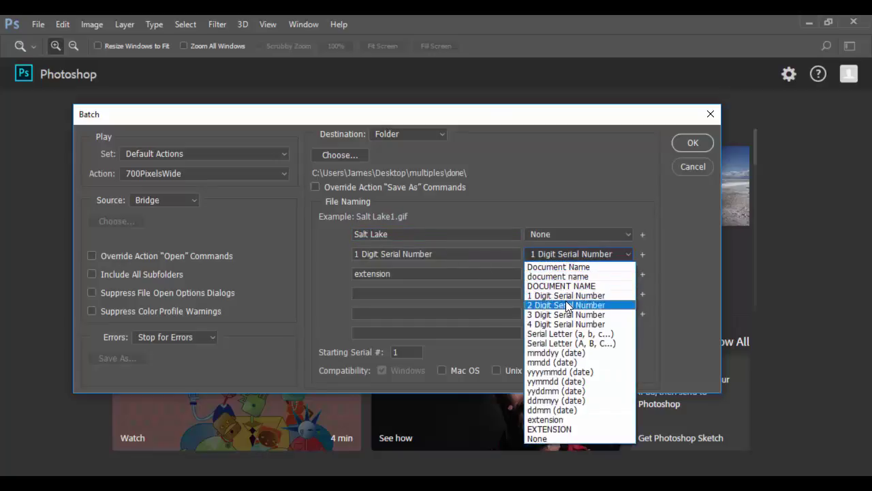
pyautogui.click(554, 296)
pyautogui.click(564, 254)
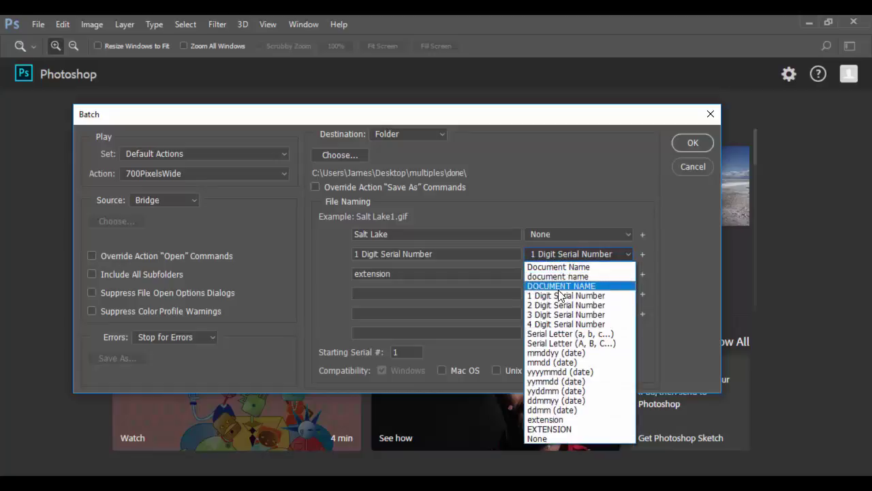
pyautogui.click(564, 306)
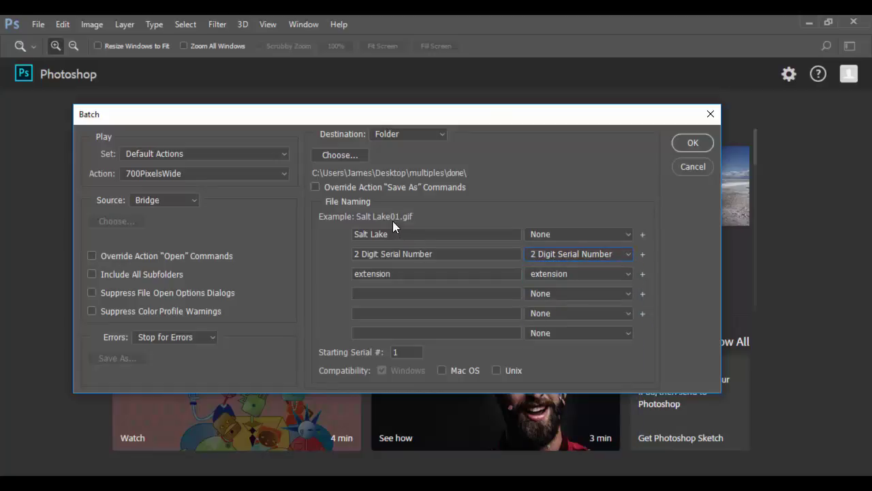
pyautogui.click(549, 255)
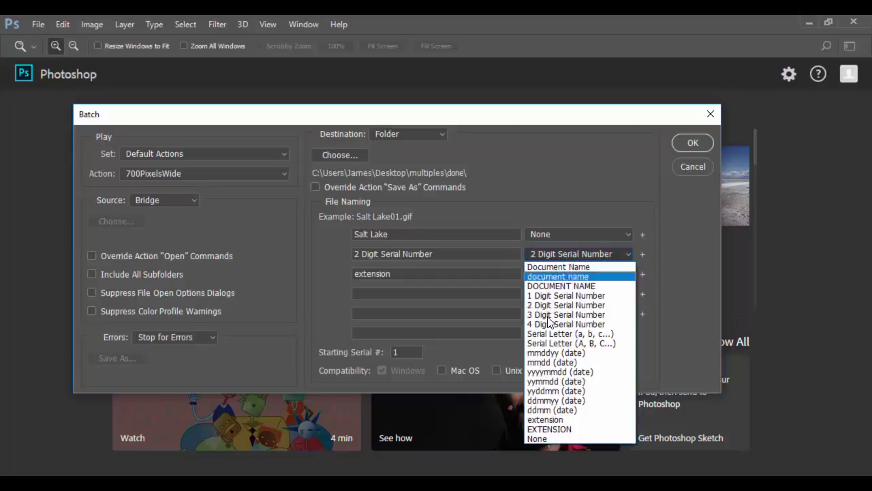
pyautogui.click(549, 296)
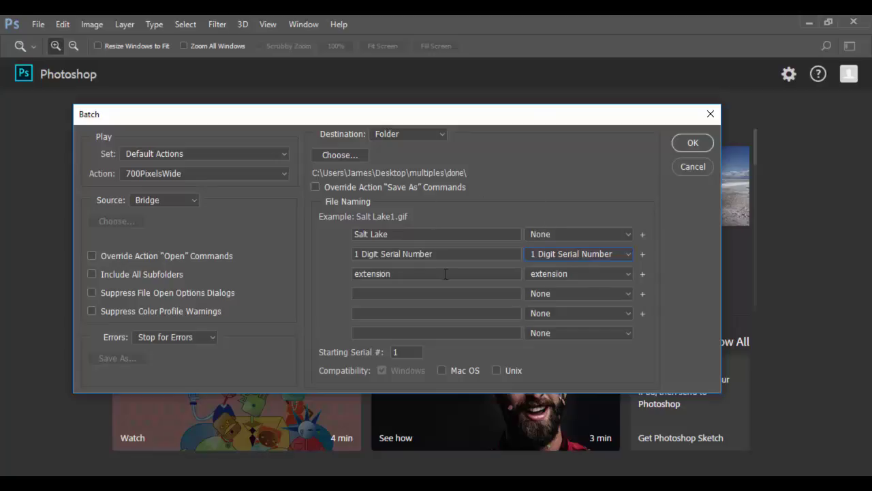
pyautogui.click(576, 273)
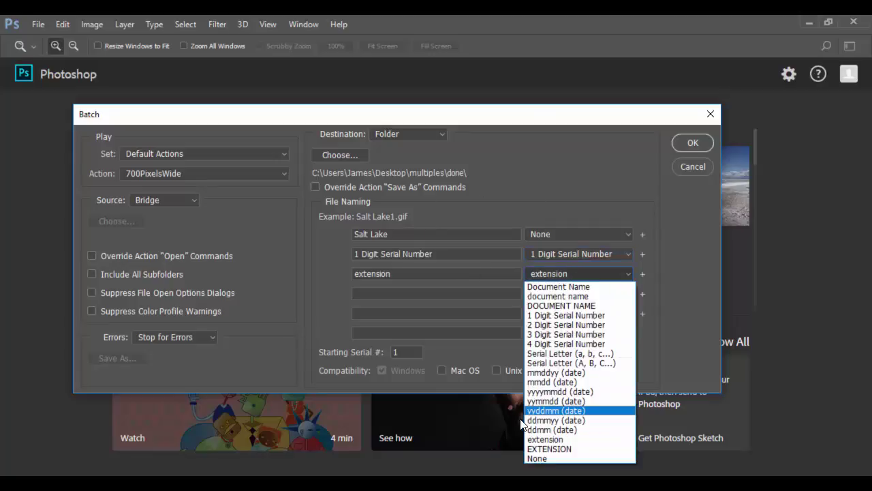
pyautogui.click(545, 439)
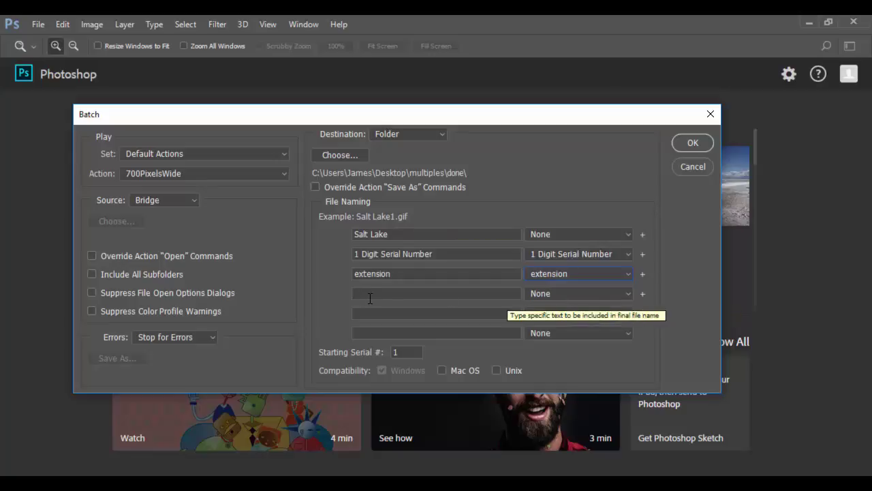
pyautogui.click(556, 295)
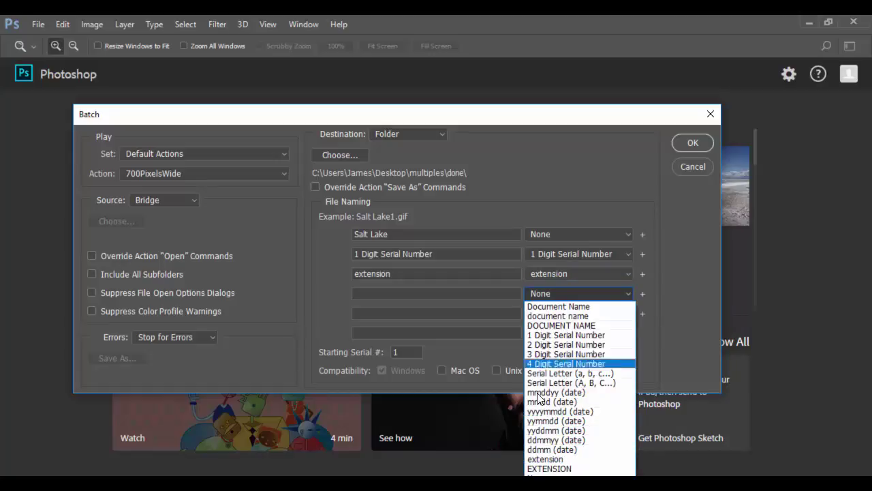
pyautogui.click(511, 293)
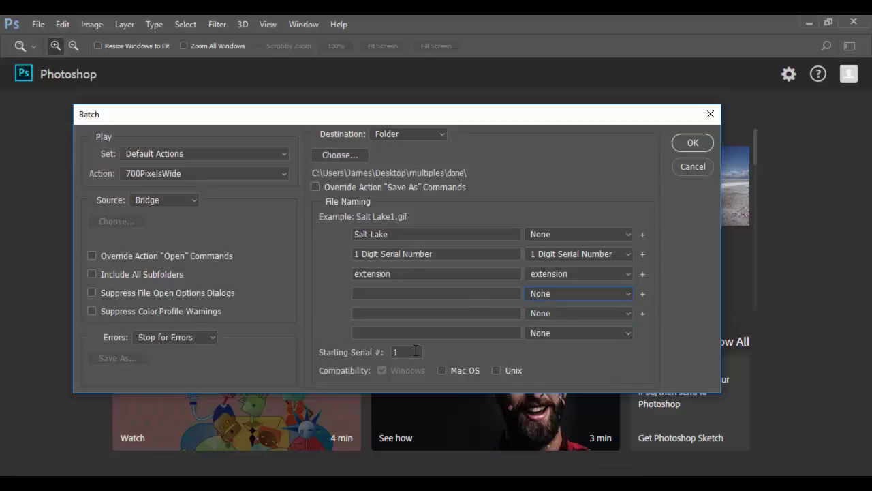
pyautogui.moveTo(416, 351); pyautogui.dragTo(354, 353)
pyautogui.write('5')
pyautogui.click(435, 314)
pyautogui.doubleClick(402, 351)
pyautogui.write('1')
# - Run the batch and accept maximum-quality JPEG options for Salt Lake1 and Salt Lake2
pyautogui.click(694, 143)
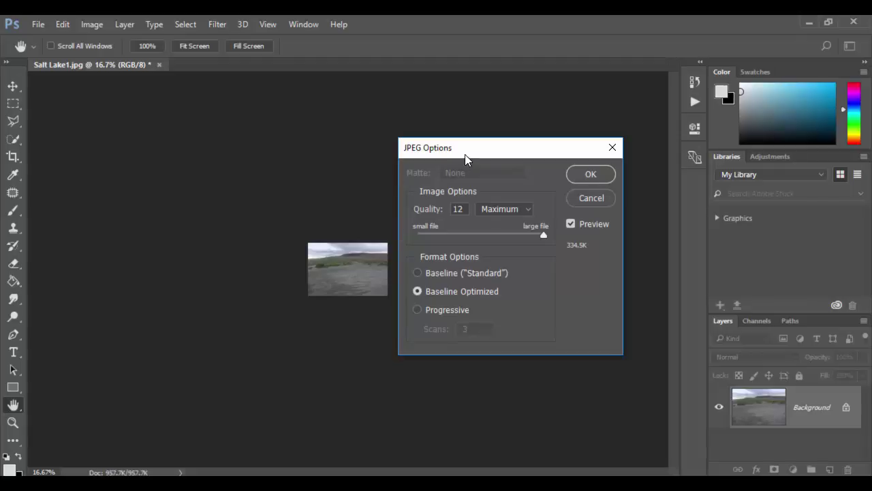
pyautogui.moveTo(443, 153); pyautogui.dragTo(399, 179)
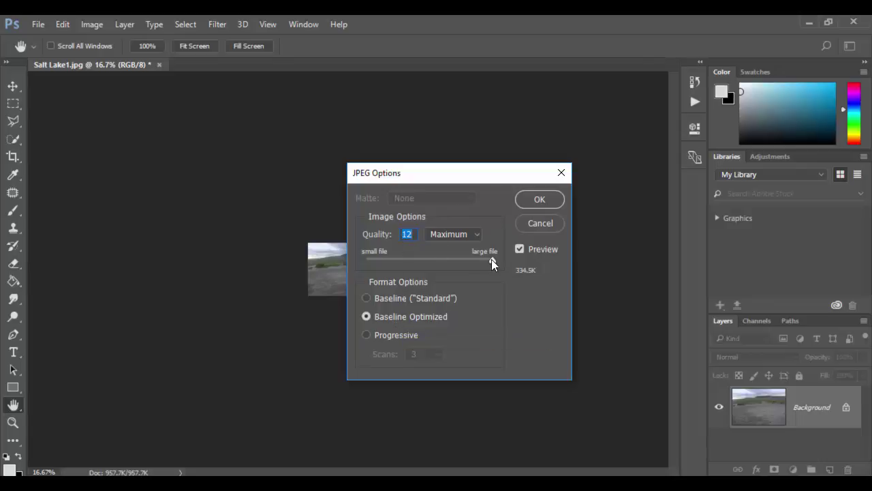
pyautogui.click(548, 200)
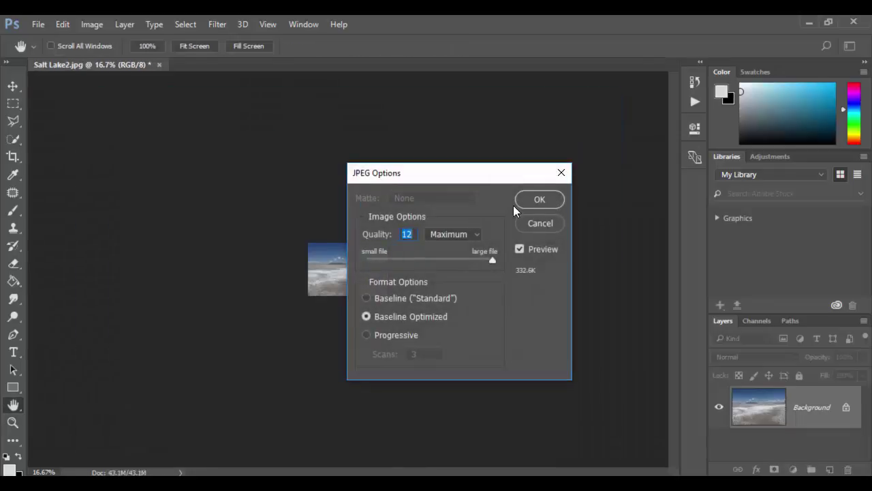
pyautogui.click(539, 199)
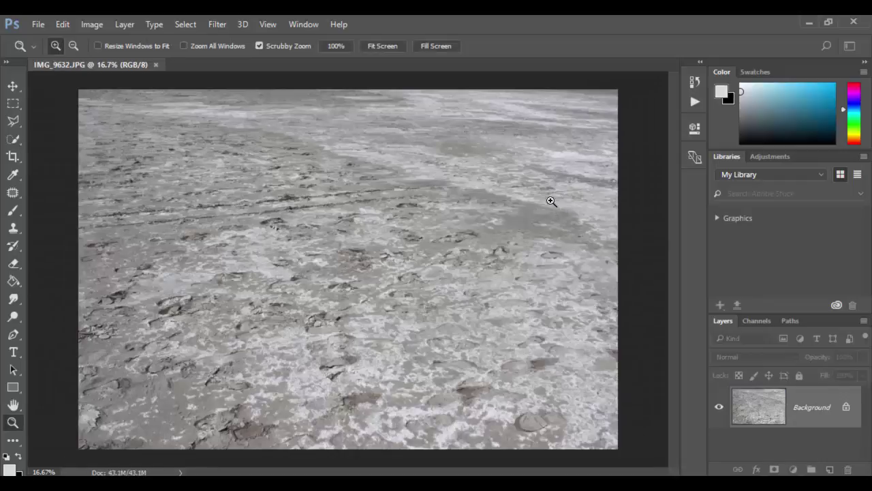
# - Accept the third photo's JPEG settings, then open Salt Lake3.jpg from the done folder
pyautogui.click(550, 202)
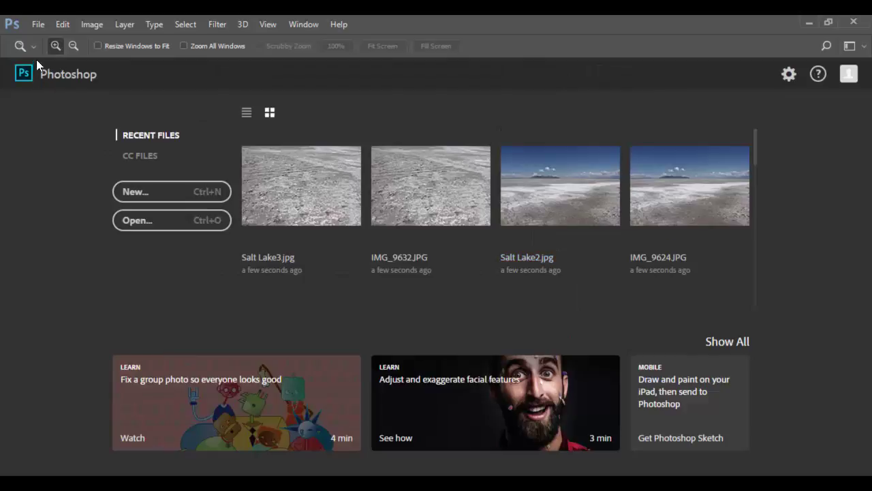
pyautogui.click(38, 28)
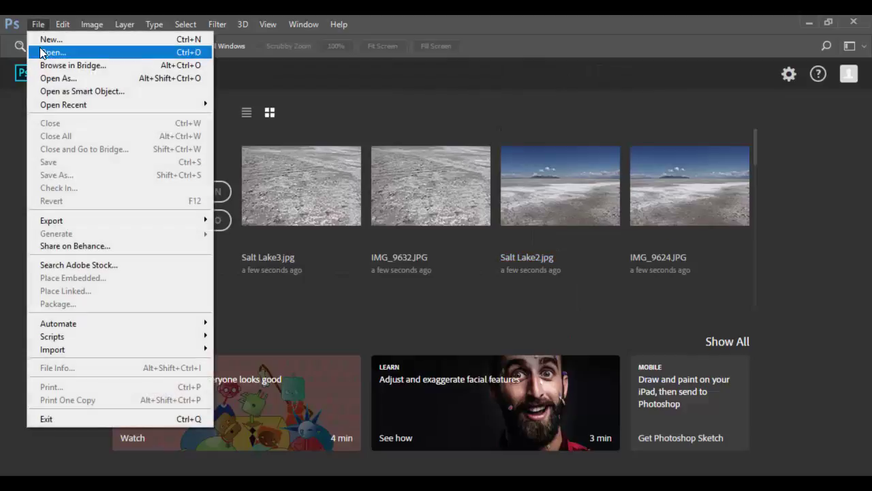
pyautogui.click(49, 53)
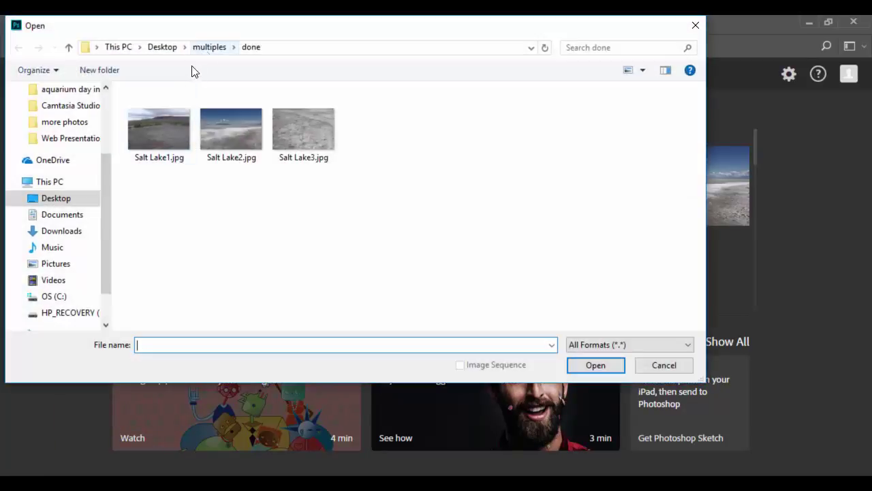
pyautogui.click(161, 129)
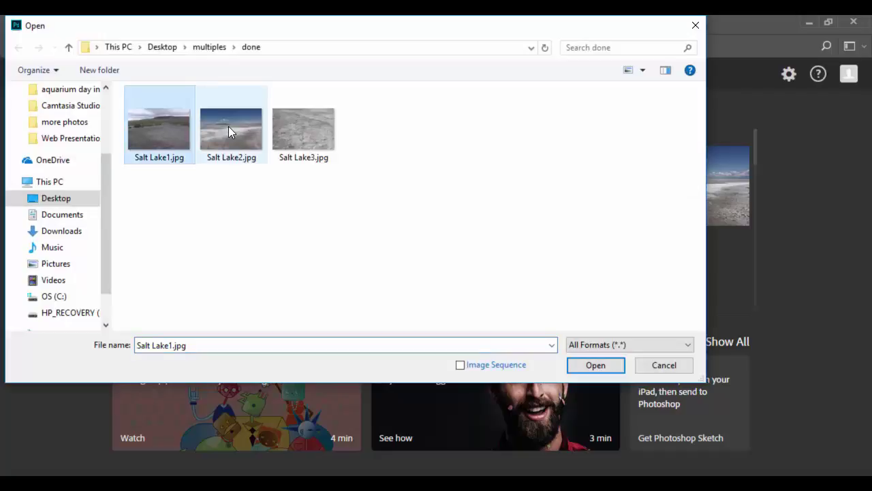
pyautogui.click(229, 130)
pyautogui.click(312, 139)
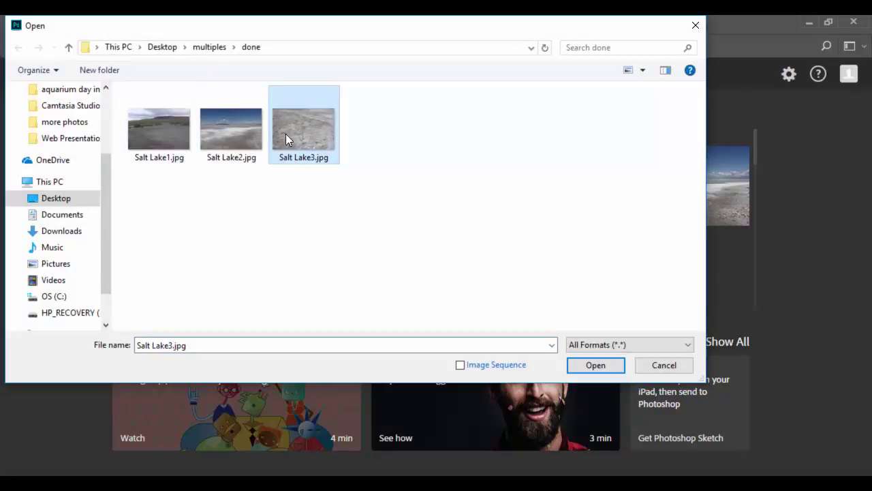
pyautogui.click(597, 368)
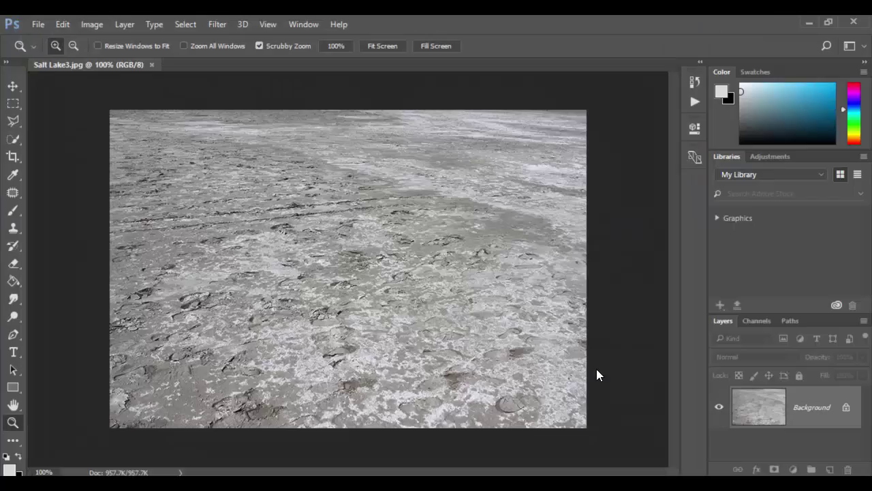
pyautogui.click(92, 24)
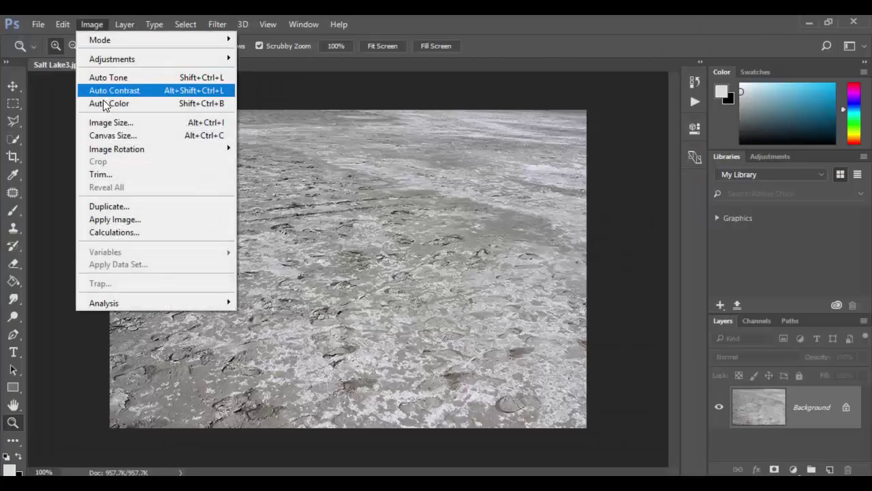
pyautogui.click(107, 121)
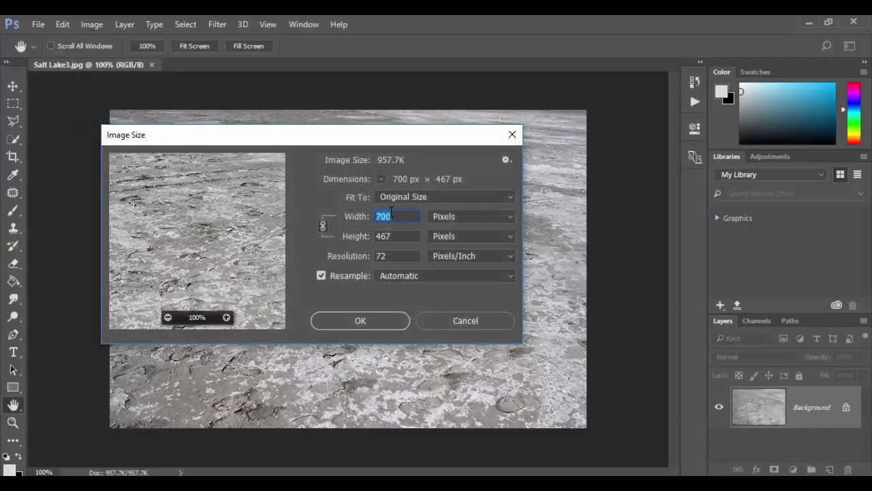
pyautogui.doubleClick(386, 236)
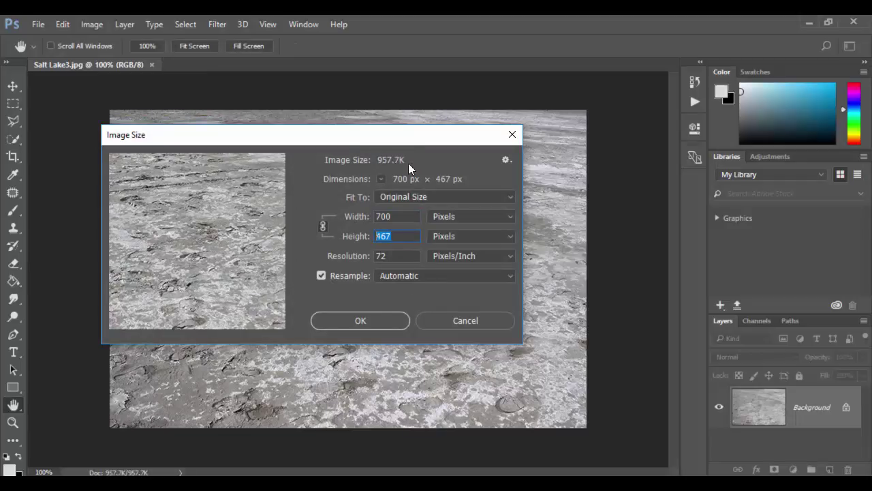
pyautogui.click(447, 322)
pyautogui.press('z')
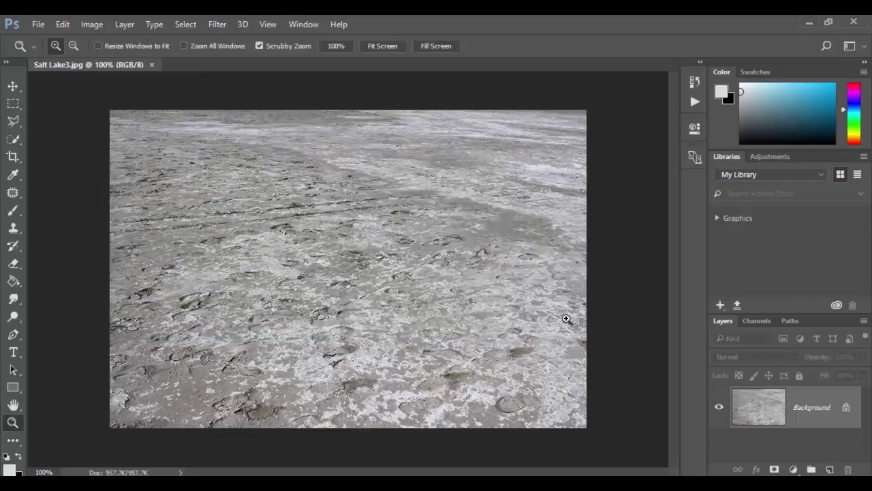